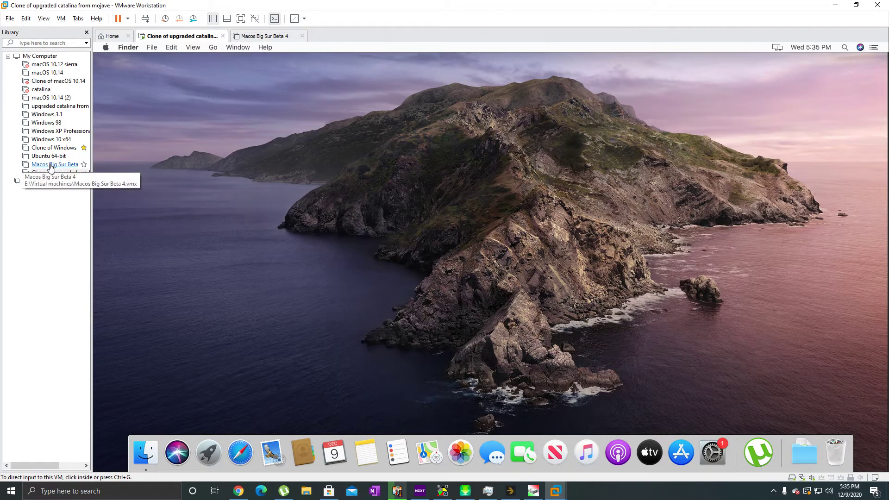
View VMware Workstation's version information from the Help menu
click(96, 19)
click(136, 112)
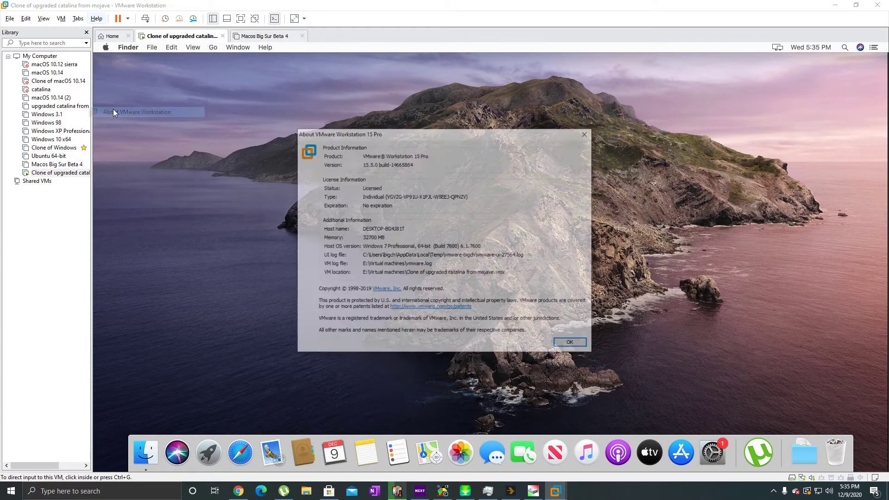
click(587, 132)
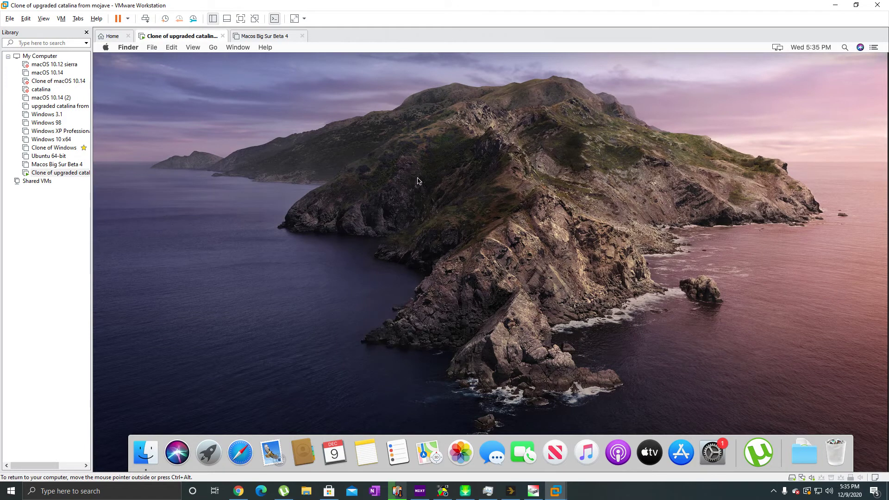
Check for updates from About This Mac and dismiss the connection failure
click(106, 48)
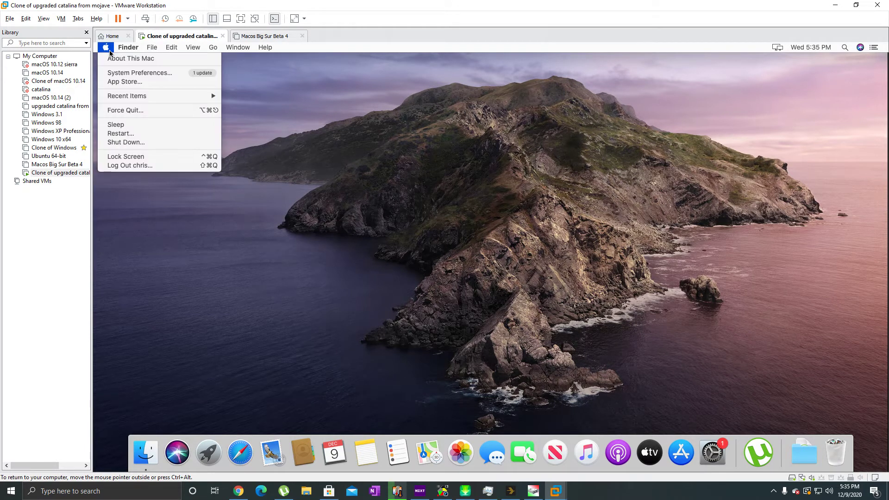
click(141, 61)
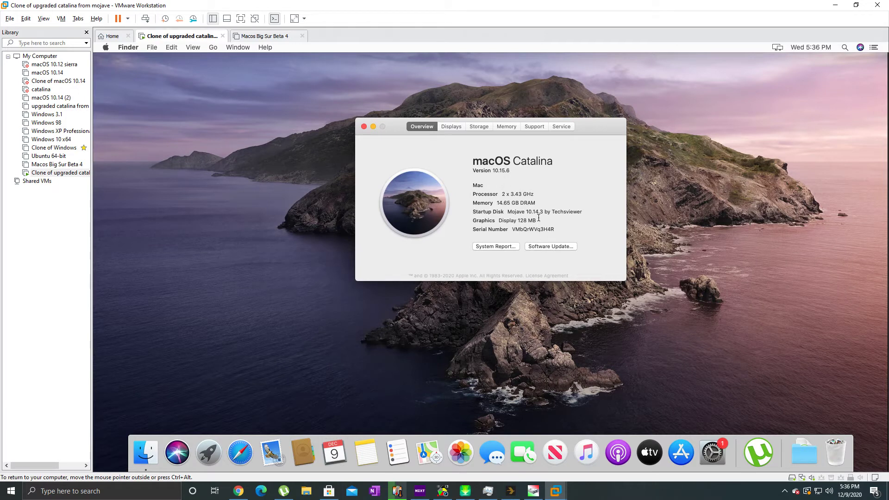
click(558, 250)
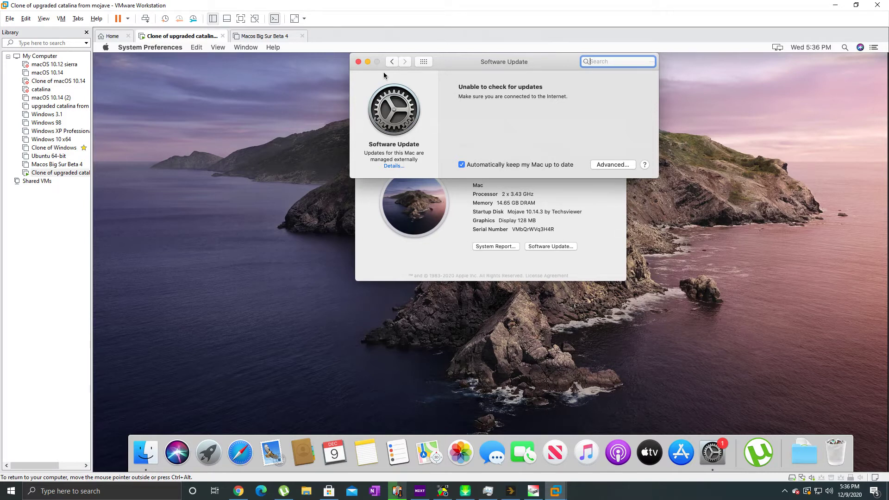
click(359, 62)
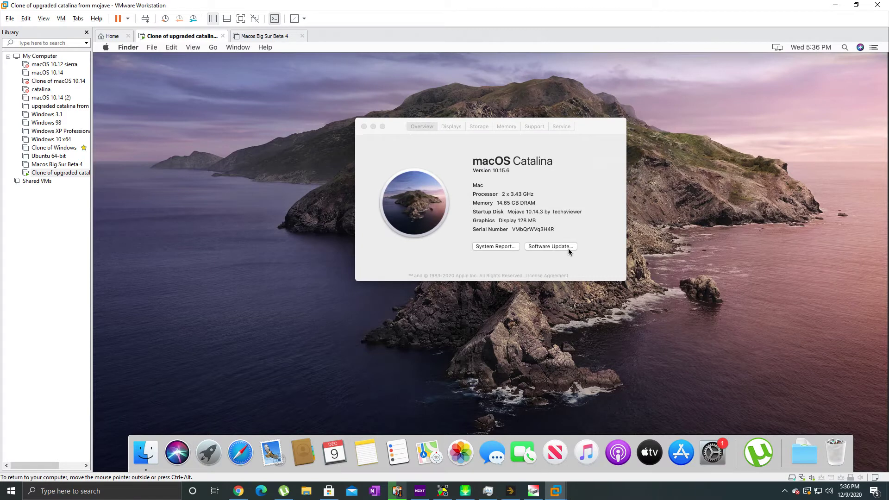
Open Software Update in System Preferences, then close it and the overview window
click(106, 48)
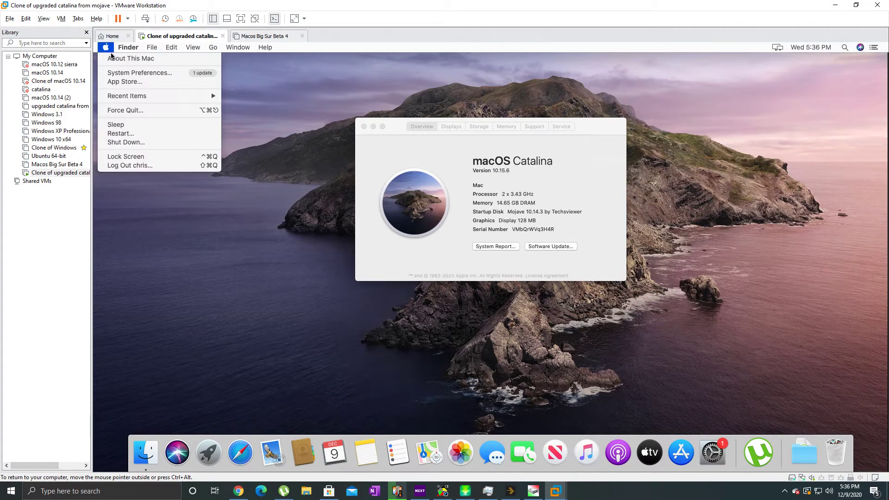
click(138, 72)
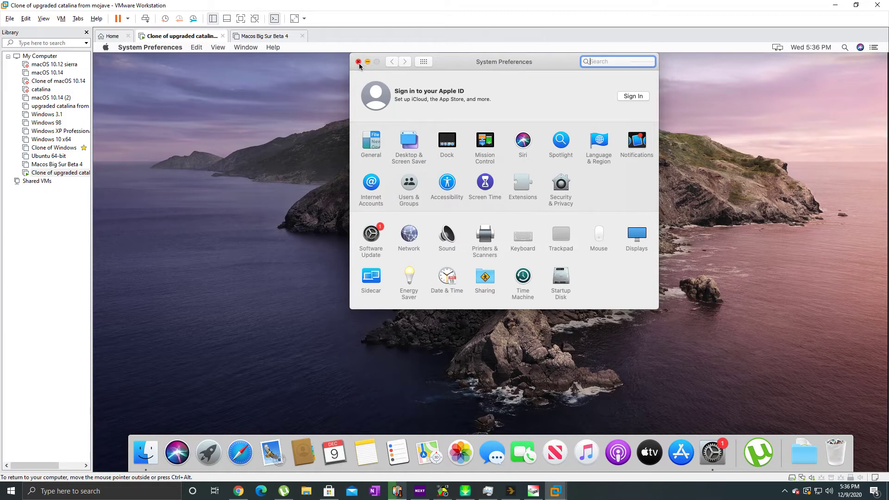
click(375, 236)
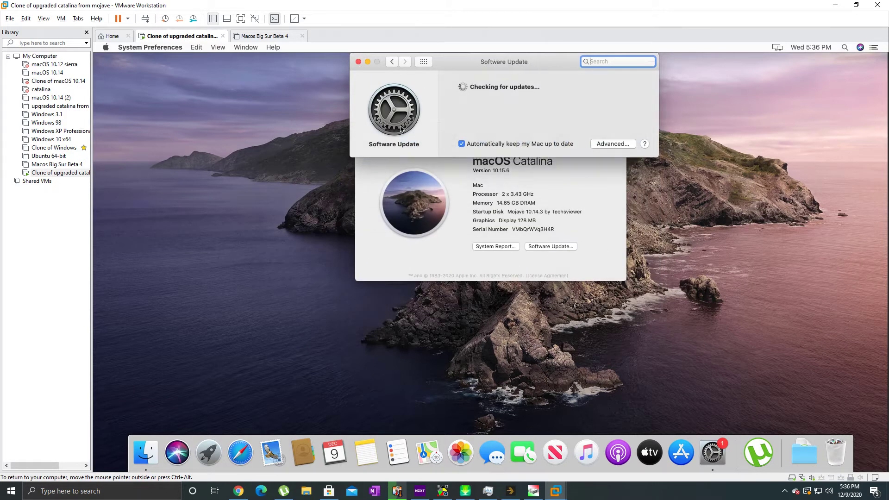
click(453, 255)
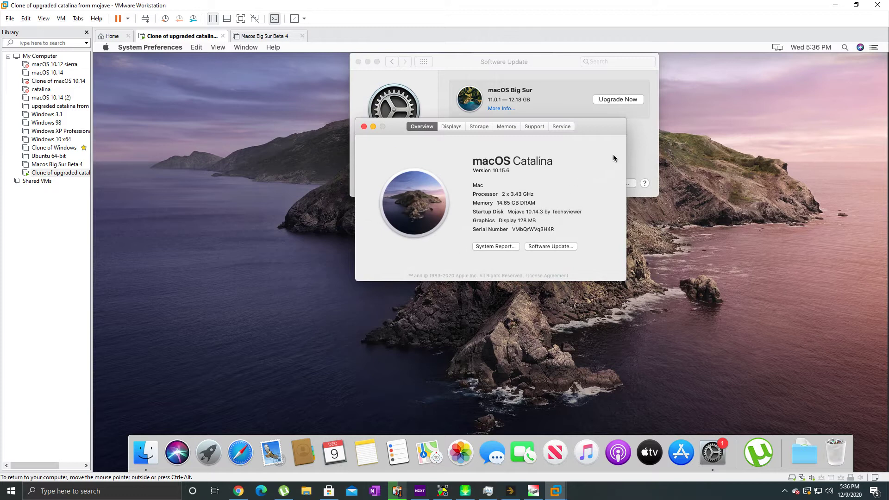
click(364, 126)
click(358, 62)
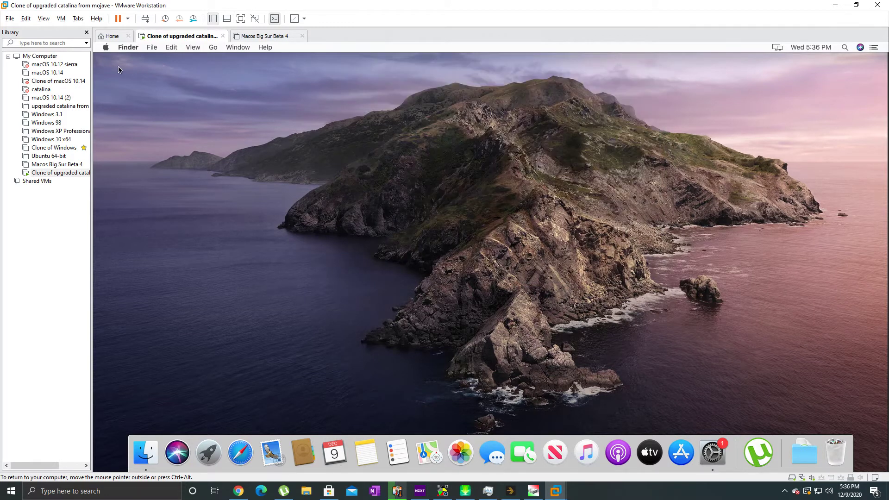
Recheck for updates via About This Mac to list macOS Big Sur 11.0.1
click(105, 47)
click(125, 60)
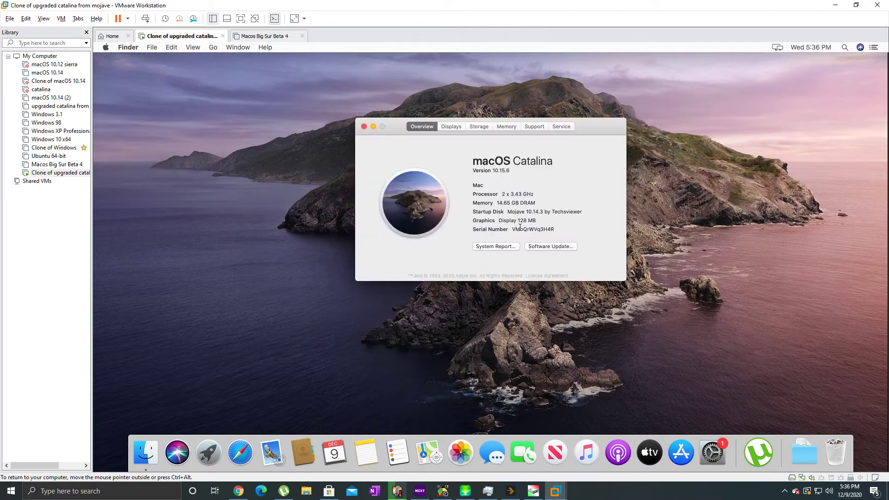
click(575, 248)
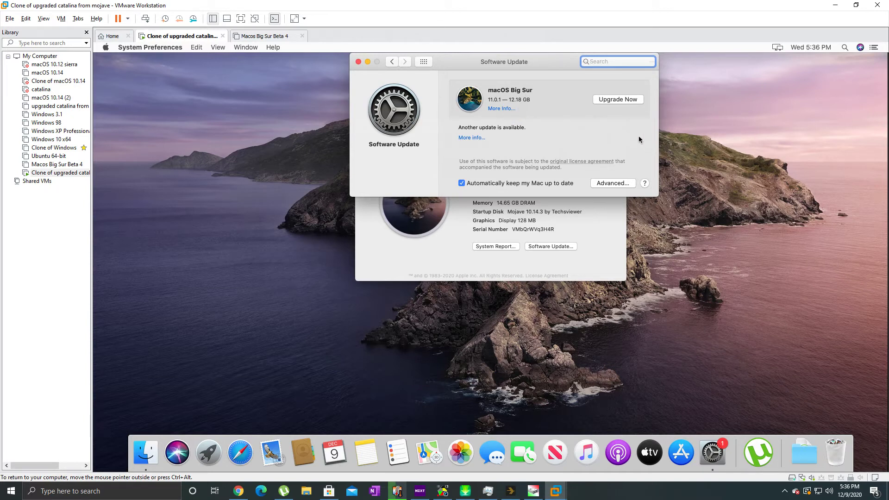
Download macOS Big Sur with Upgrade Now and continue past the installer welcome
click(608, 101)
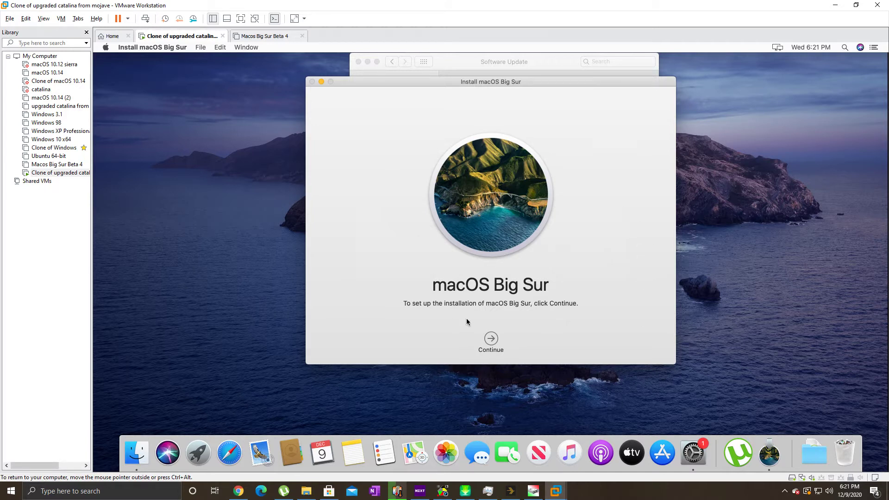
click(493, 342)
Agree to the Big Sur license and authorize installing on the Mojave disk with the admin password
click(511, 340)
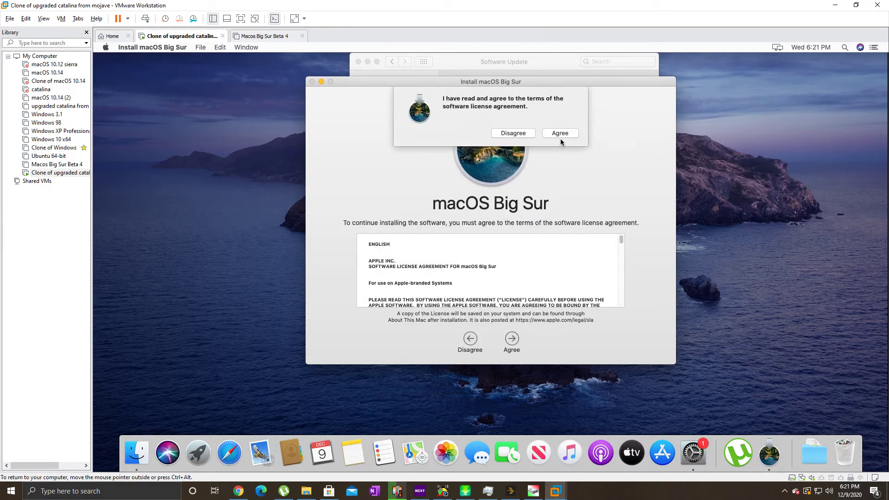
click(559, 132)
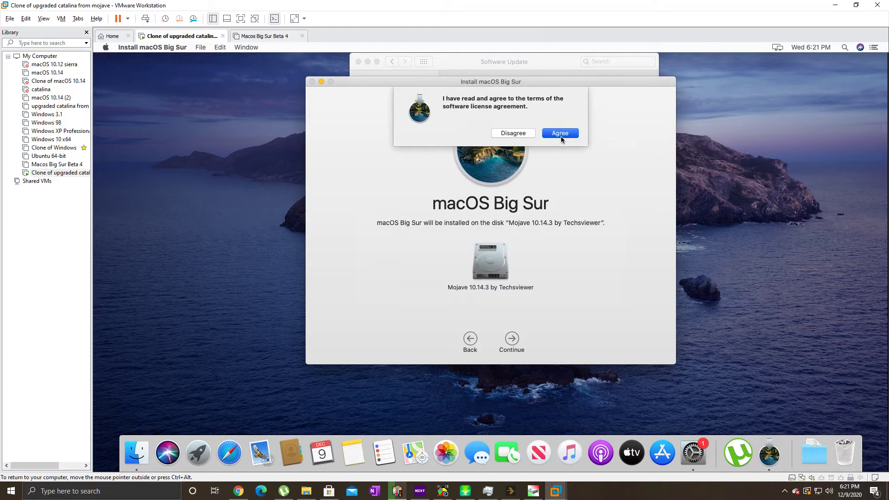
click(512, 339)
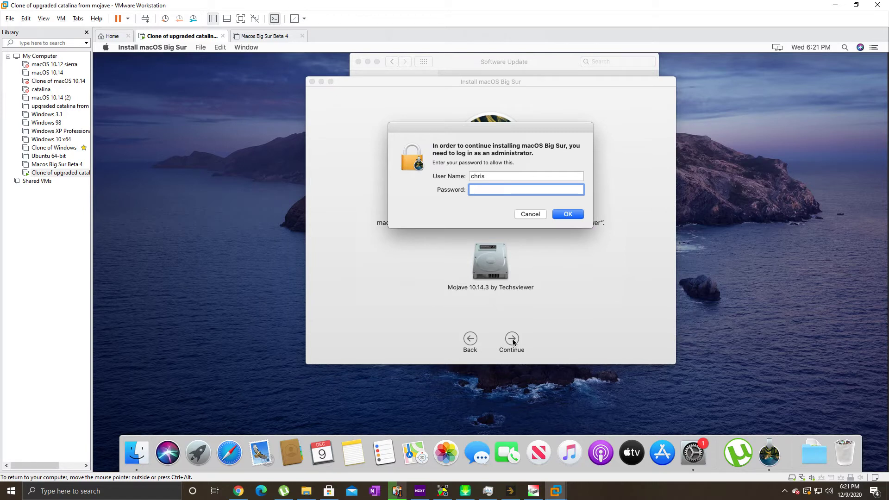
text(•••••••••)
key(BackSpace)
key(BackSpace)
key(BackSpace)
text(•••••••••••)
click(565, 213)
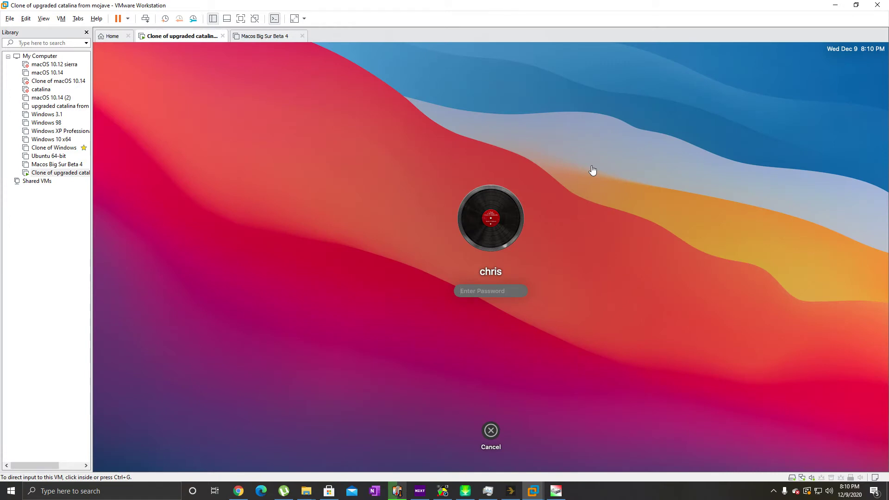
Log in as chris and close the up-to-date Software Update window
click(632, 220)
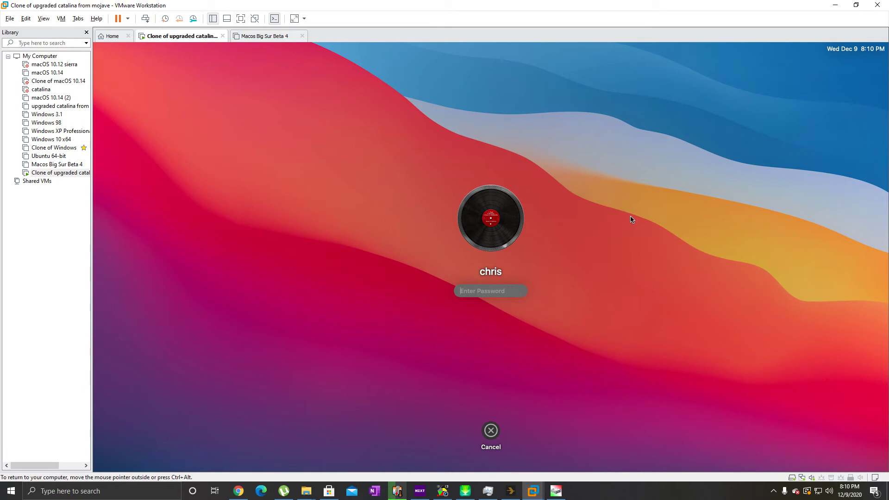
text(***********)
key(Return)
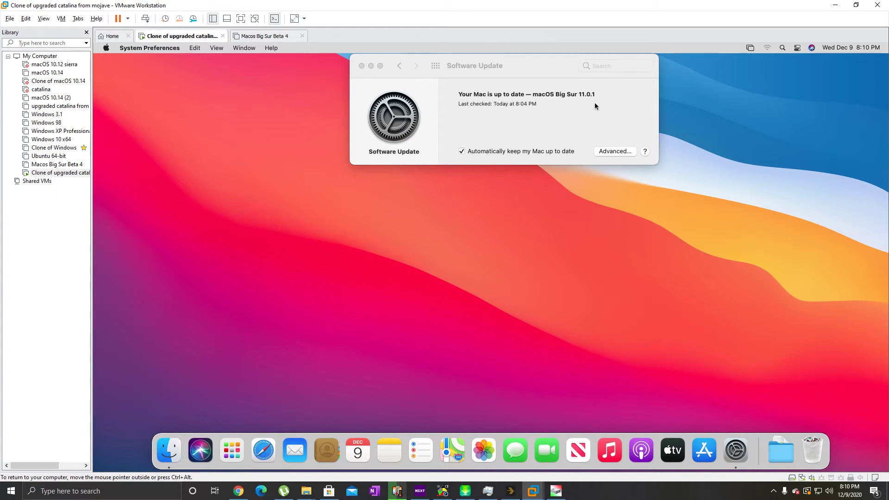
click(362, 65)
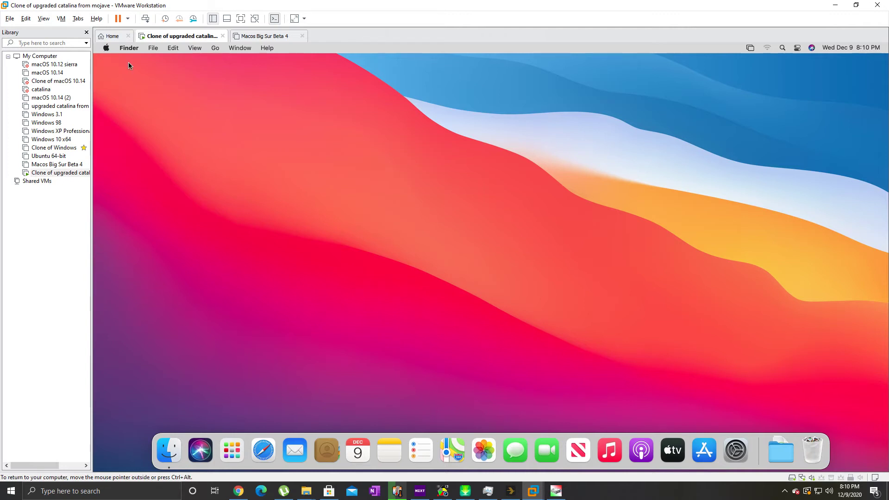
click(107, 47)
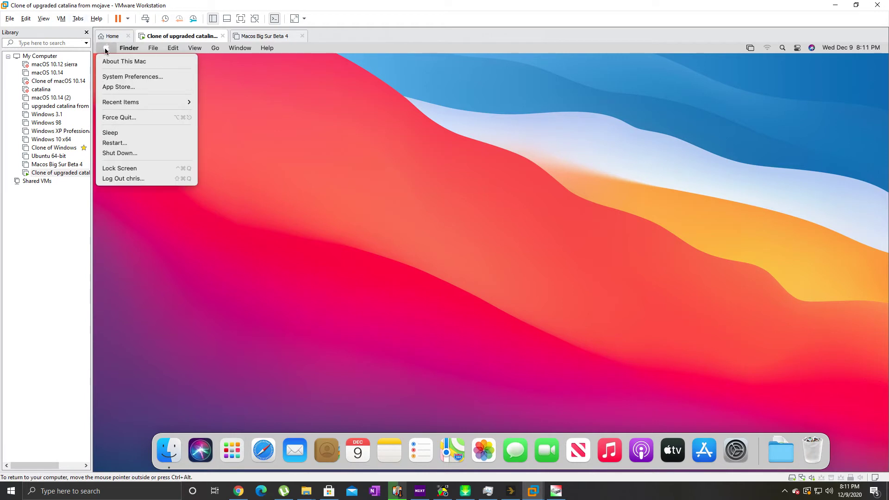
click(115, 64)
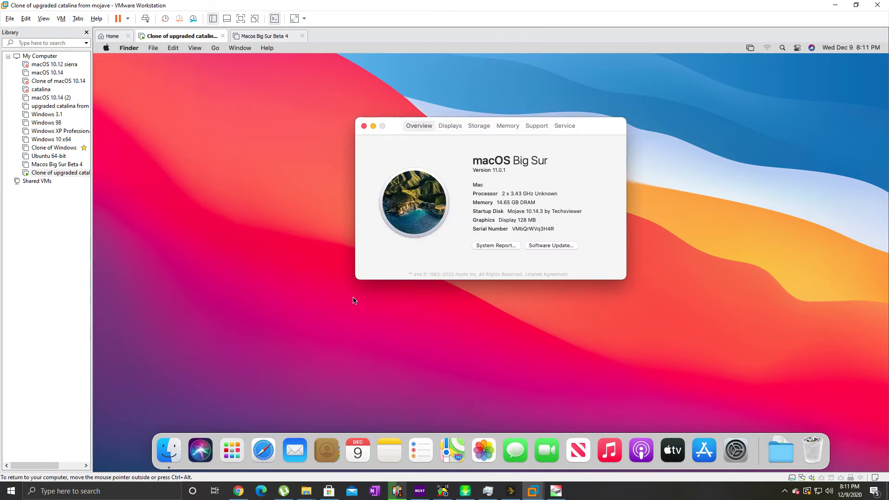
drag(397, 127, 373, 108)
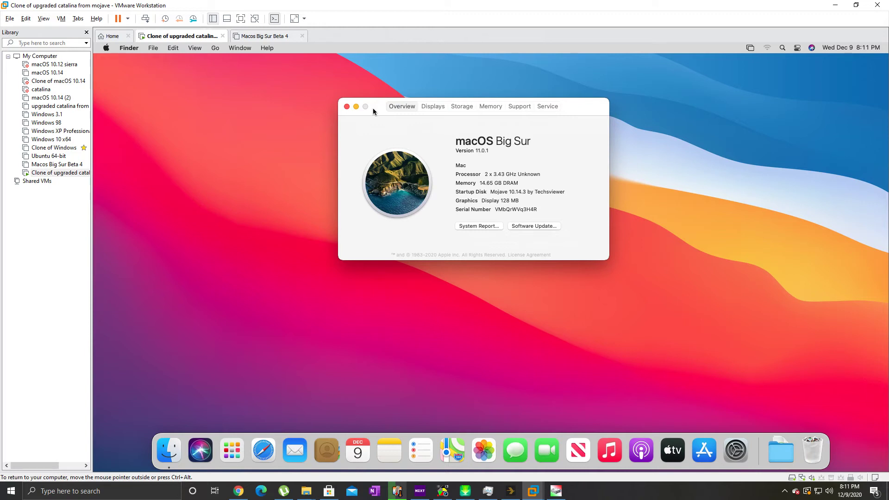
click(347, 107)
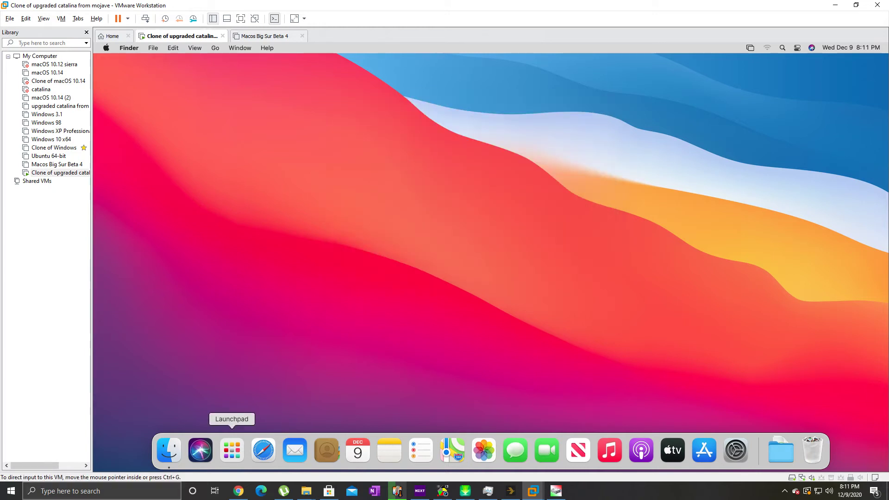
click(261, 455)
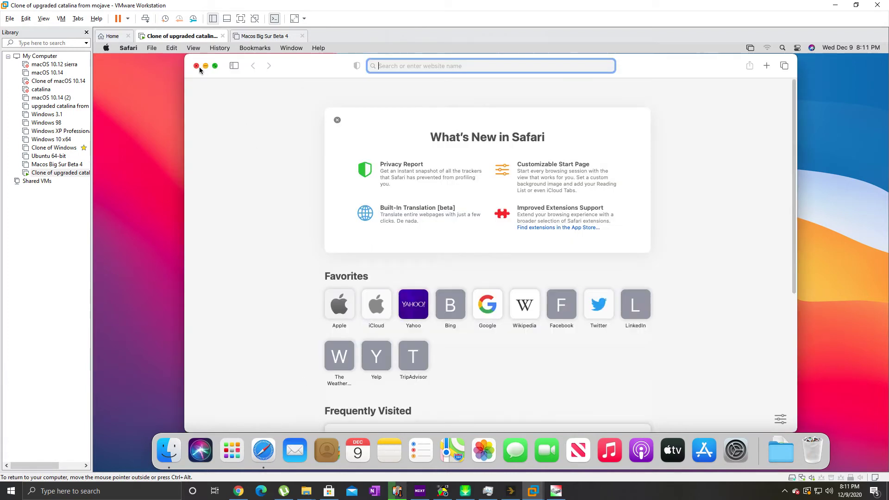
Close Safari, reopen it from the Dock, and close it again
click(196, 65)
click(265, 457)
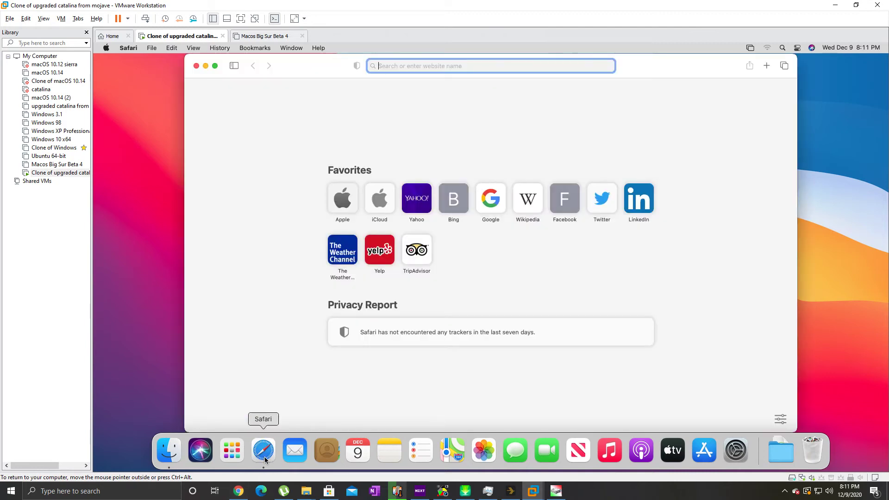
click(196, 66)
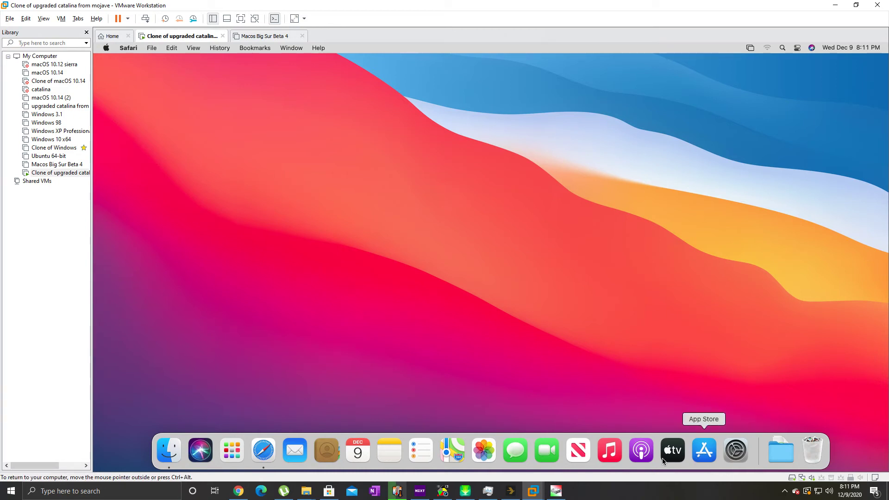
Glance at Apple ID sign-in and Finder Recents, then relaunch Safari
click(736, 451)
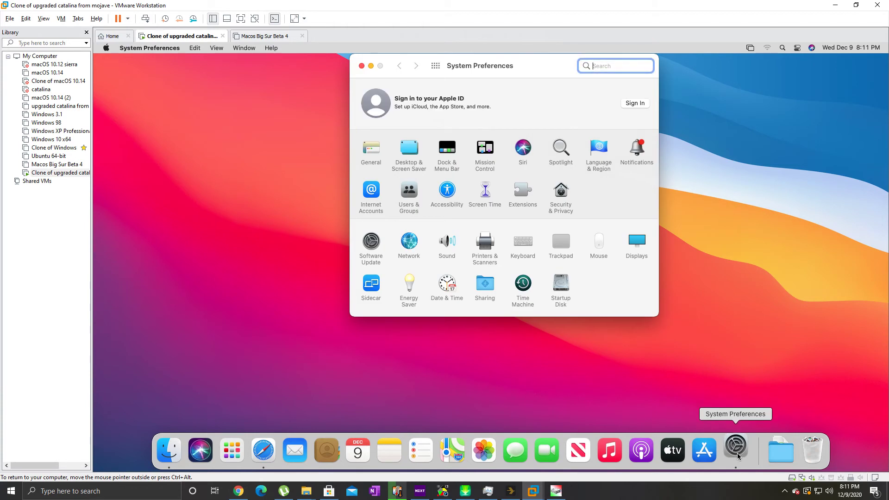
click(627, 107)
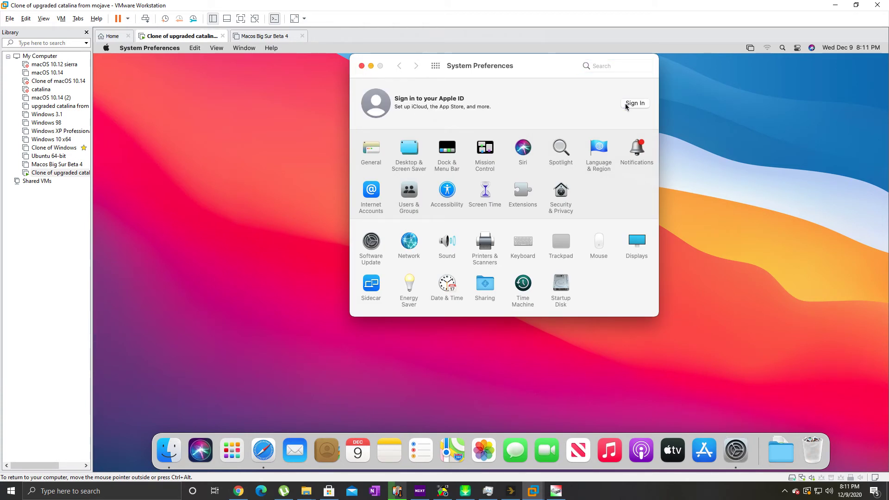
click(634, 103)
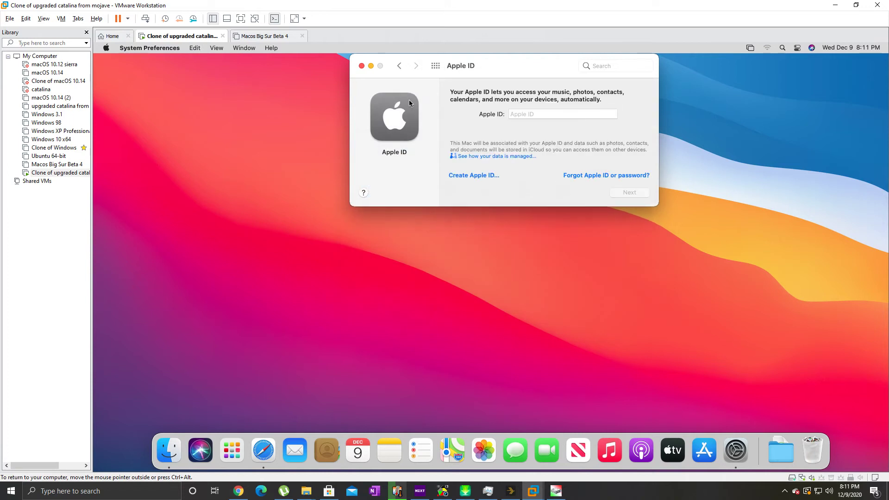
click(362, 66)
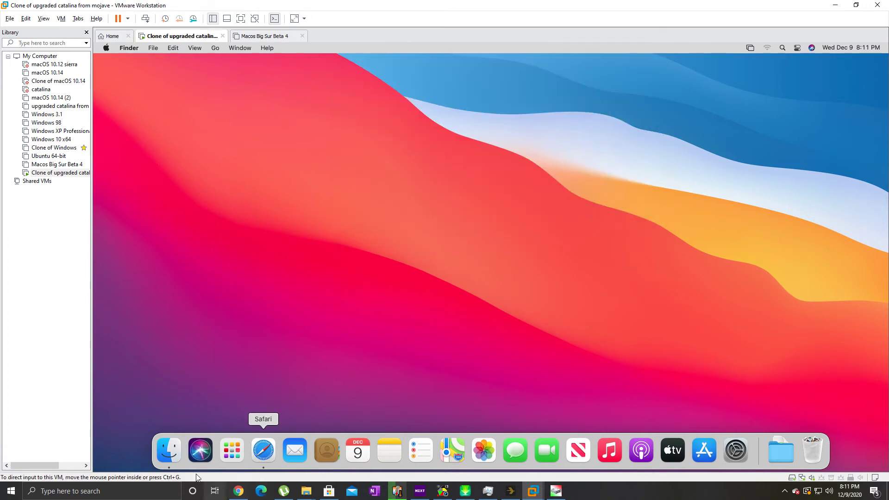
click(172, 455)
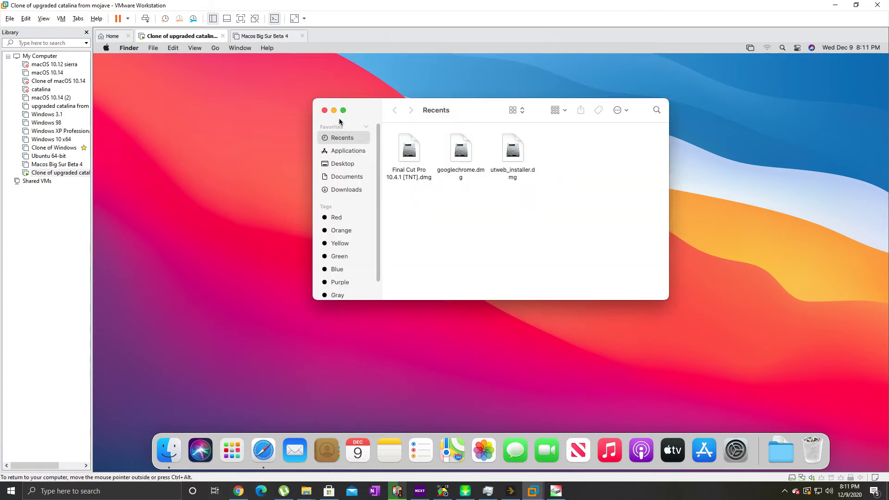
click(328, 112)
click(264, 451)
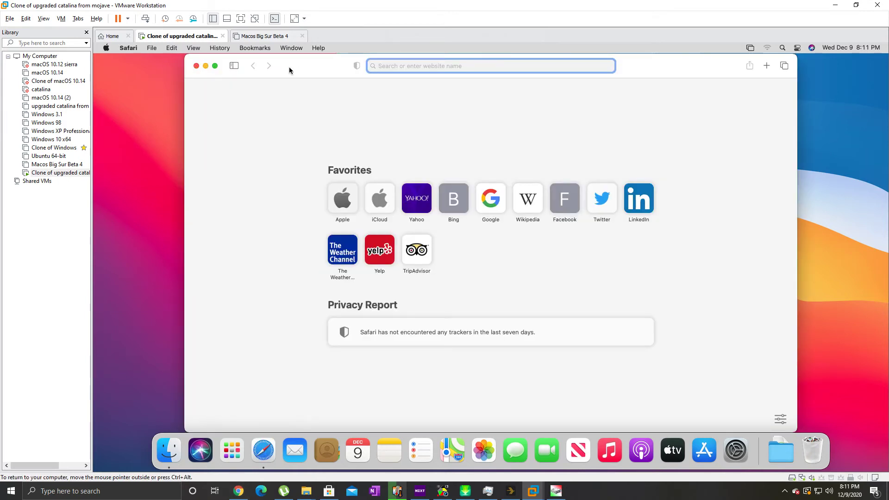
text(you)
Load youtube.com and play the trending 'Racing Driver takes out my car (He's FAST)' video
key(Return)
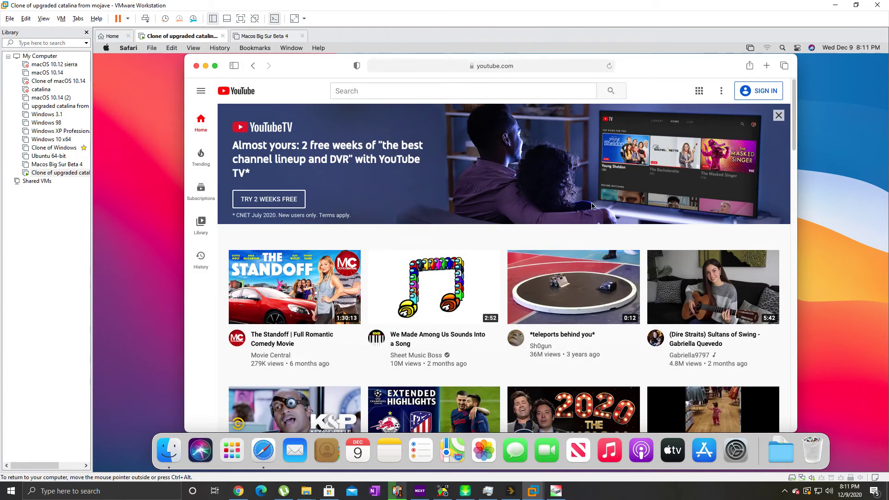
scroll(587, 207, down, 8)
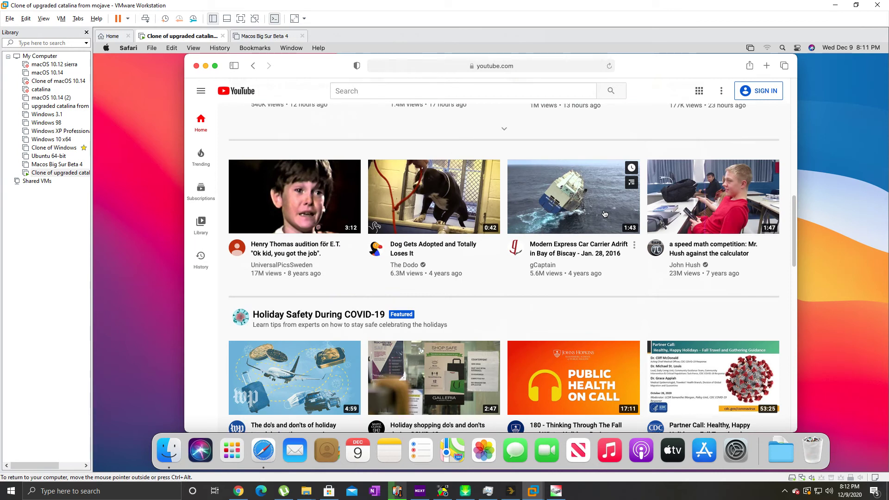
scroll(605, 214, up, 5)
scroll(597, 219, up, 5)
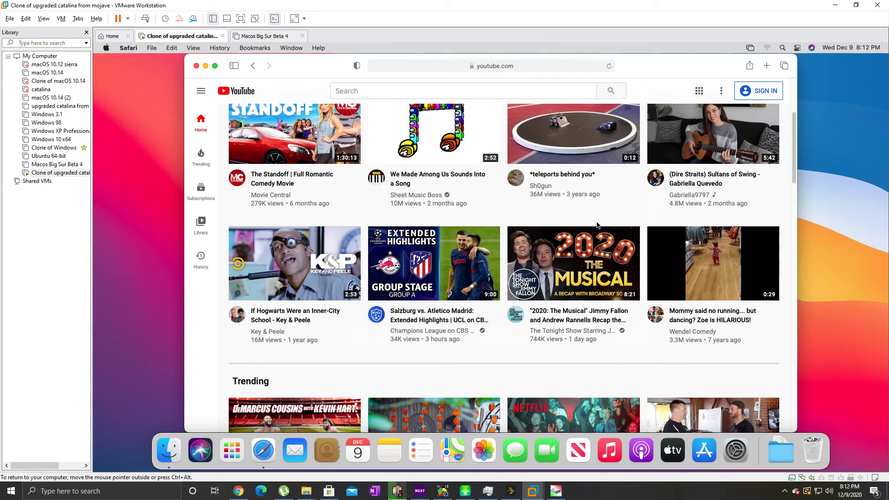
scroll(596, 236, up, 5)
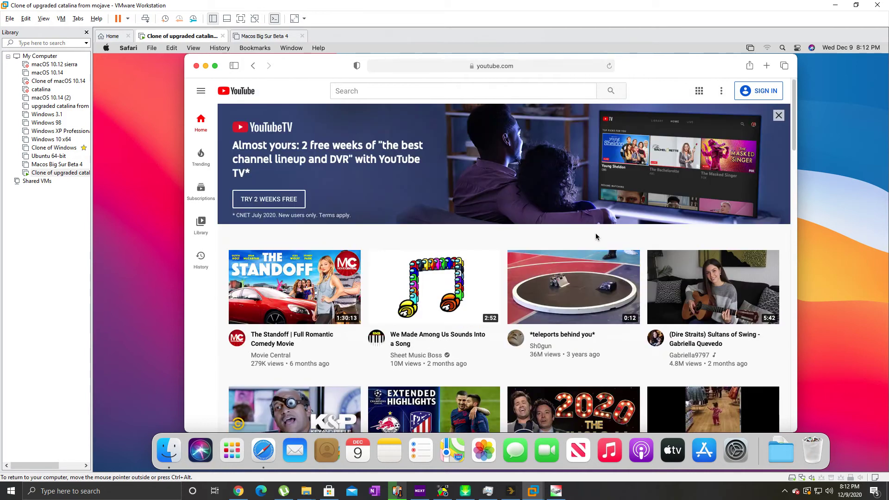
scroll(597, 236, down, 10)
scroll(596, 237, down, 5)
scroll(598, 257, up, 5)
scroll(603, 270, up, 4)
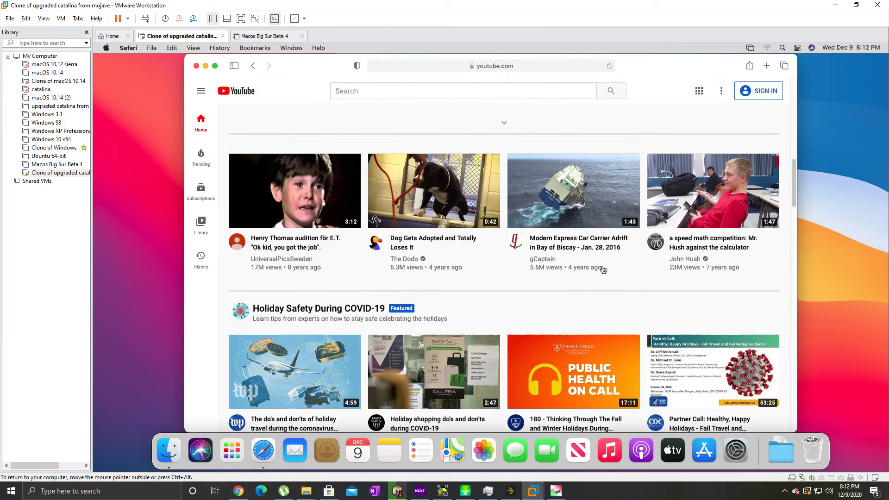
scroll(603, 270, up, 5)
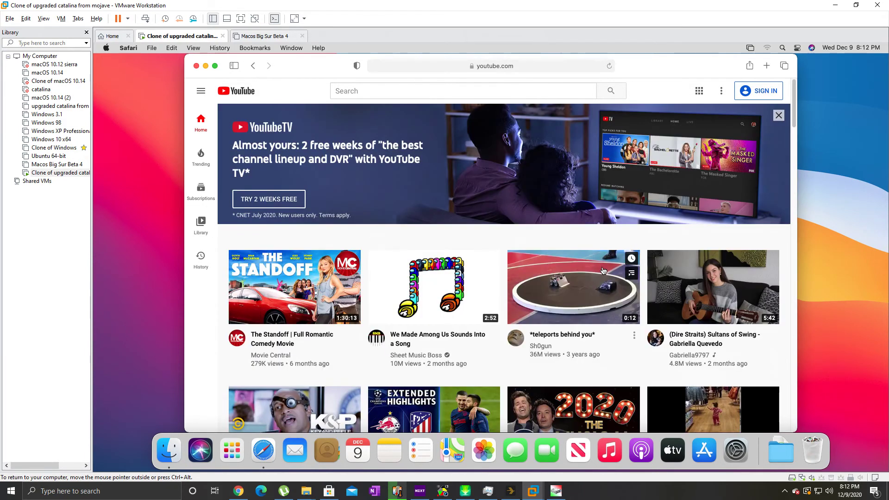
click(392, 93)
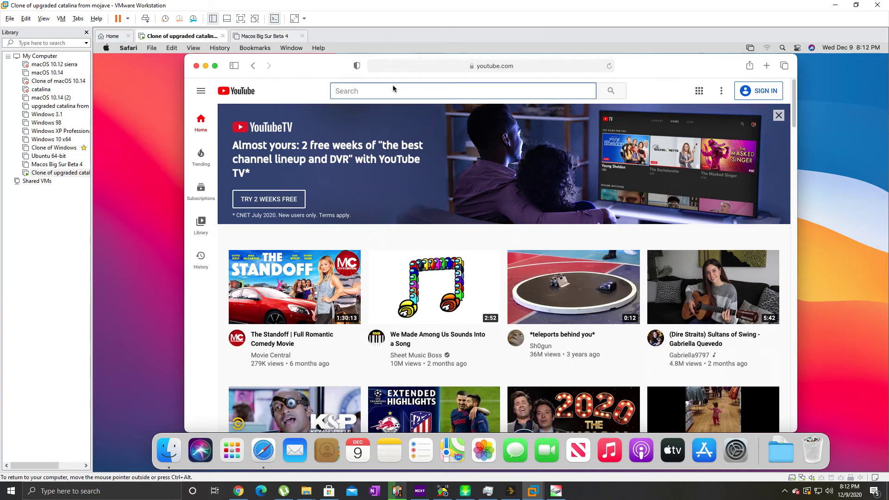
scroll(626, 281, down, 5)
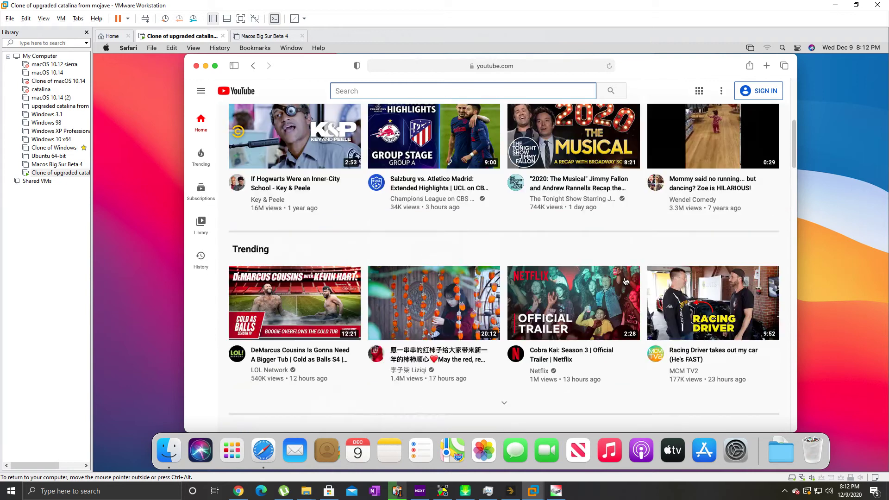
click(691, 342)
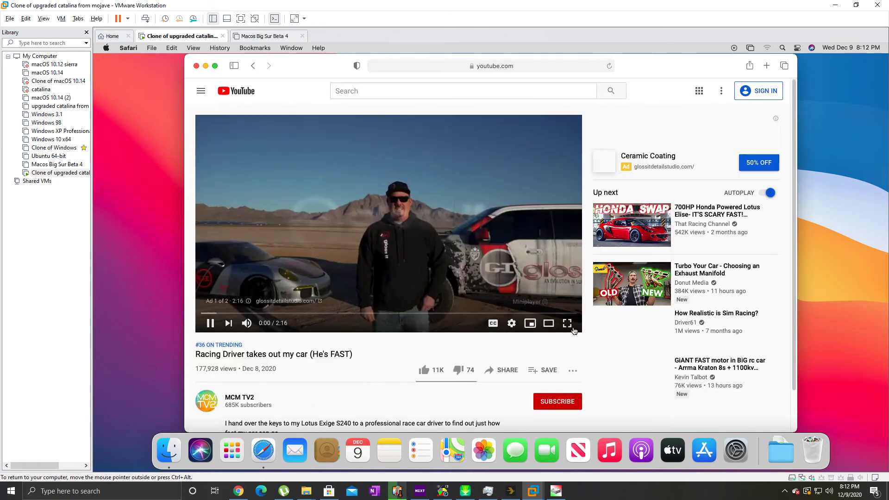
Skip the YouTube ad, exit fullscreen playback, and close the Safari window
click(568, 323)
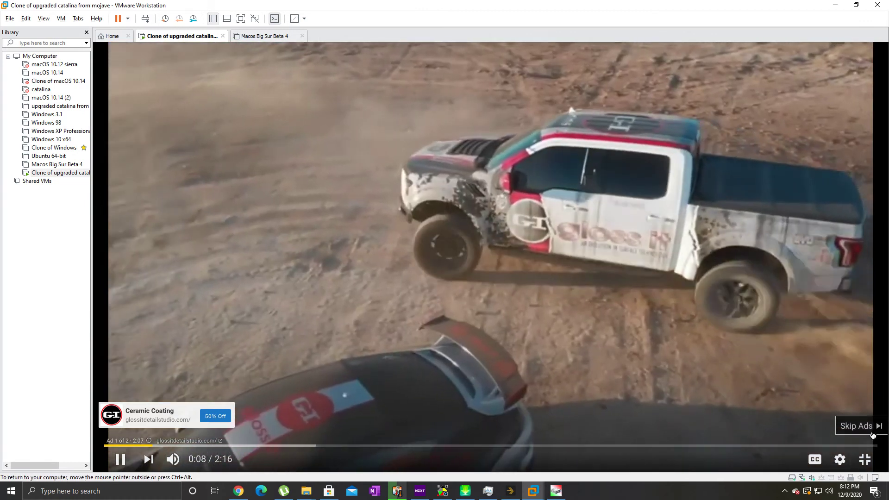
click(858, 426)
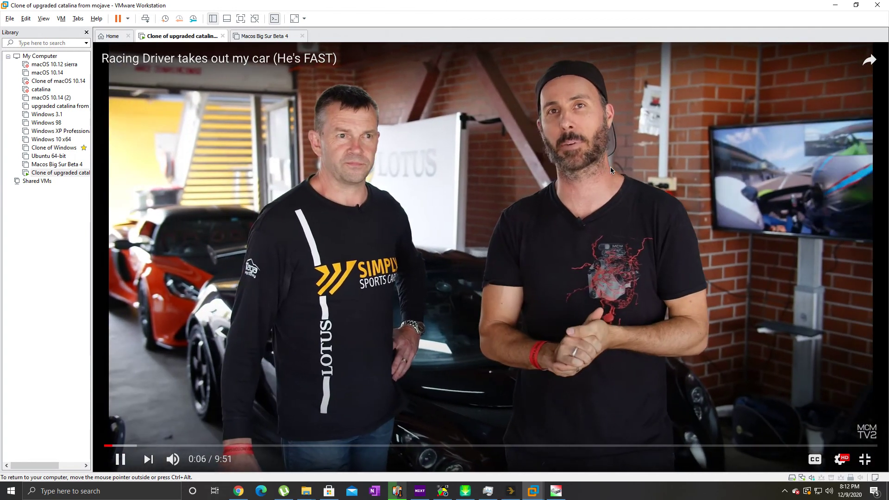
double_click(611, 167)
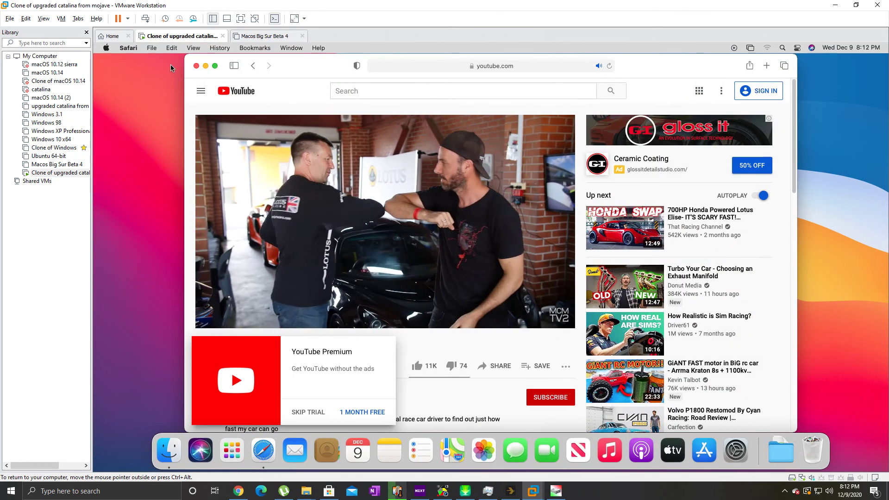
click(197, 67)
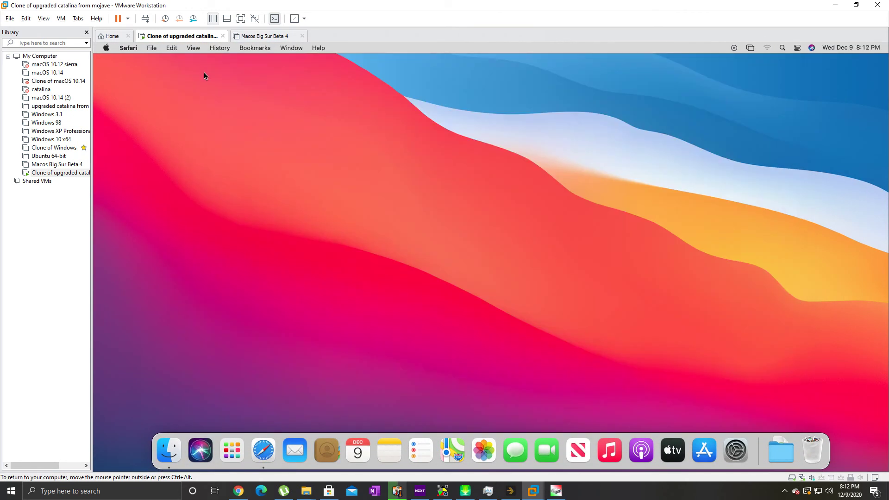
click(317, 48)
click(347, 161)
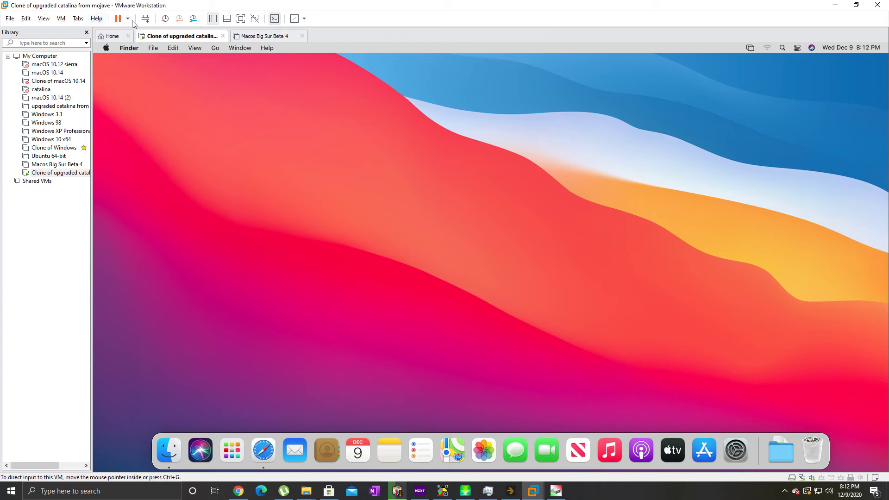
click(62, 18)
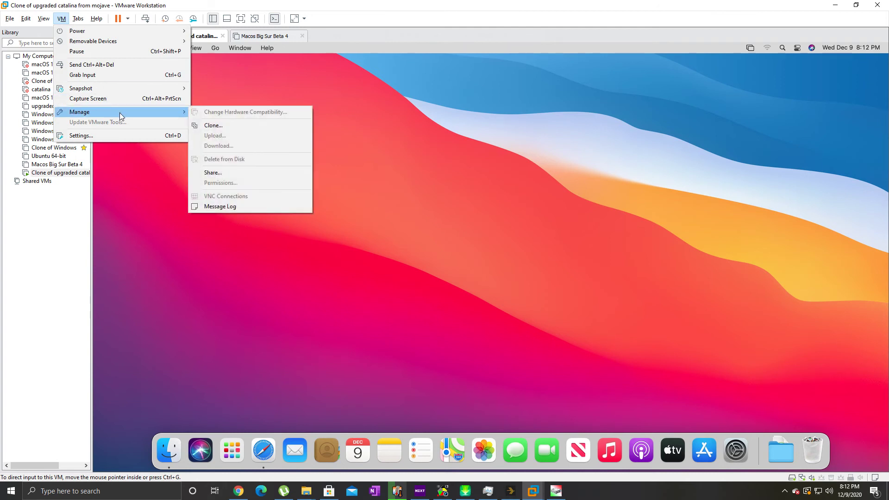
click(136, 219)
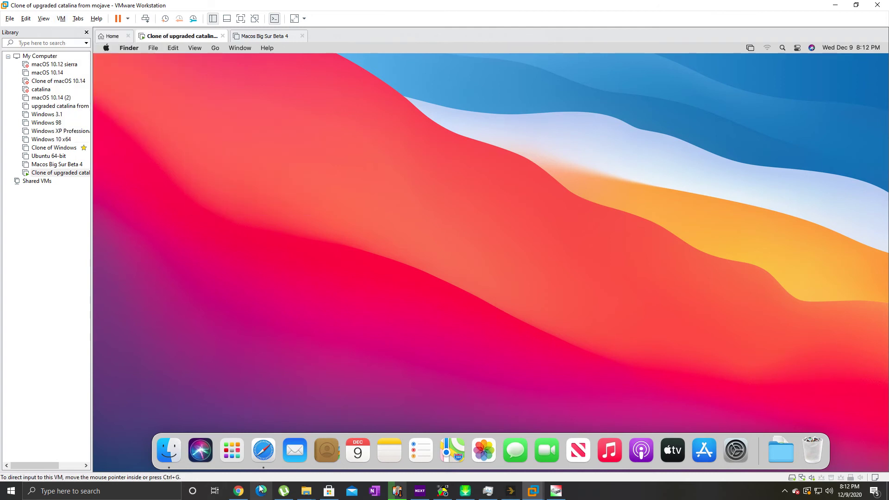
click(263, 452)
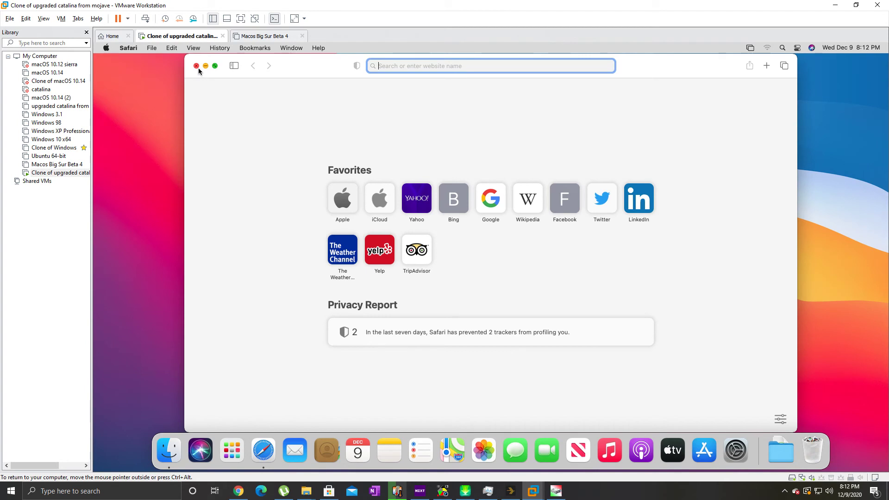
click(199, 67)
click(169, 452)
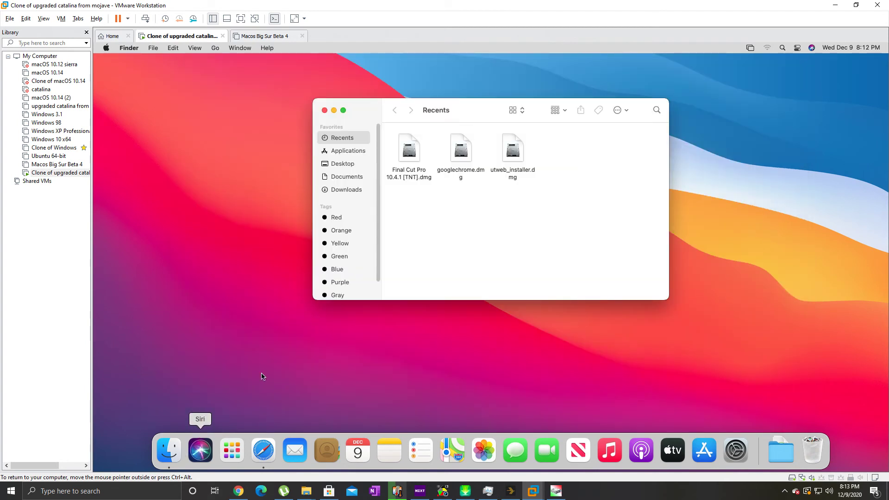
click(325, 110)
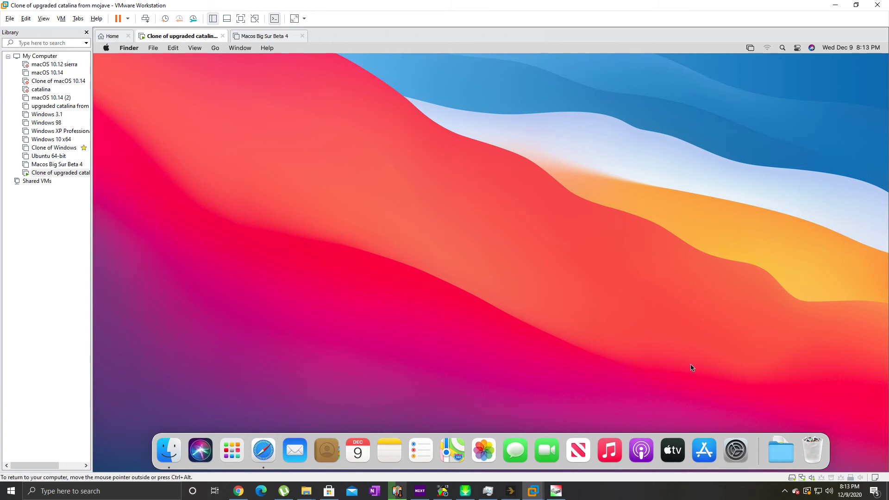
click(128, 49)
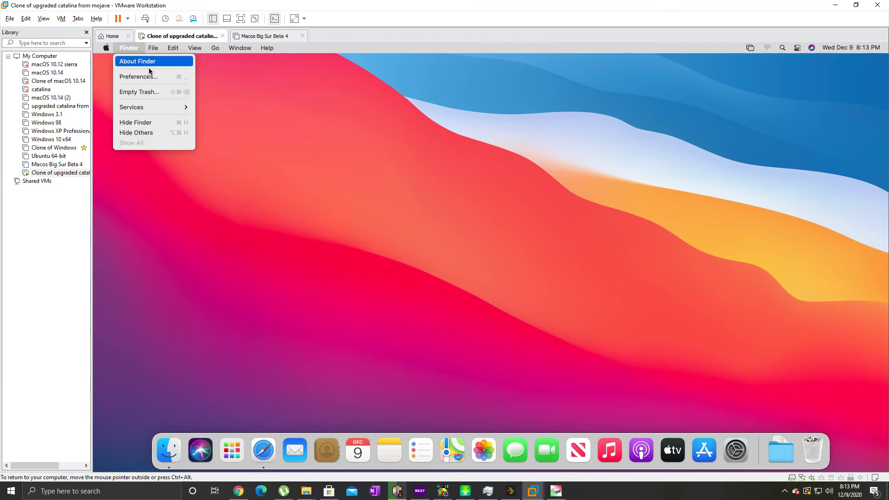
click(232, 163)
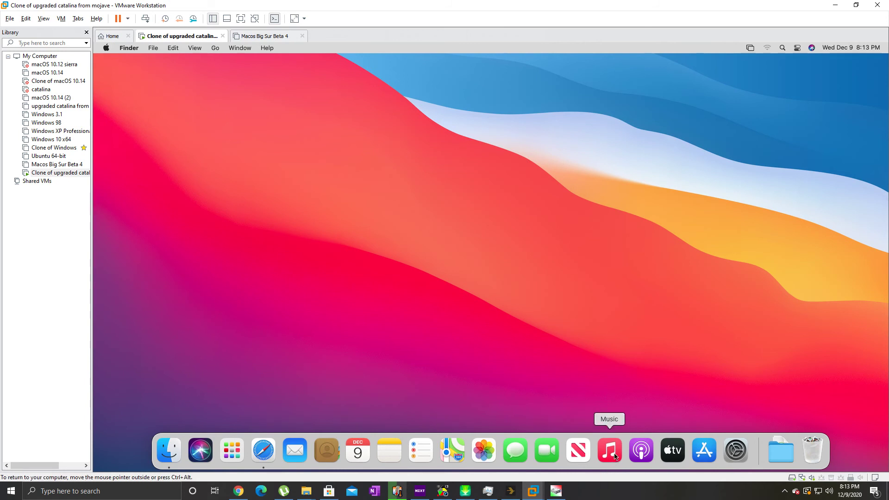
click(781, 452)
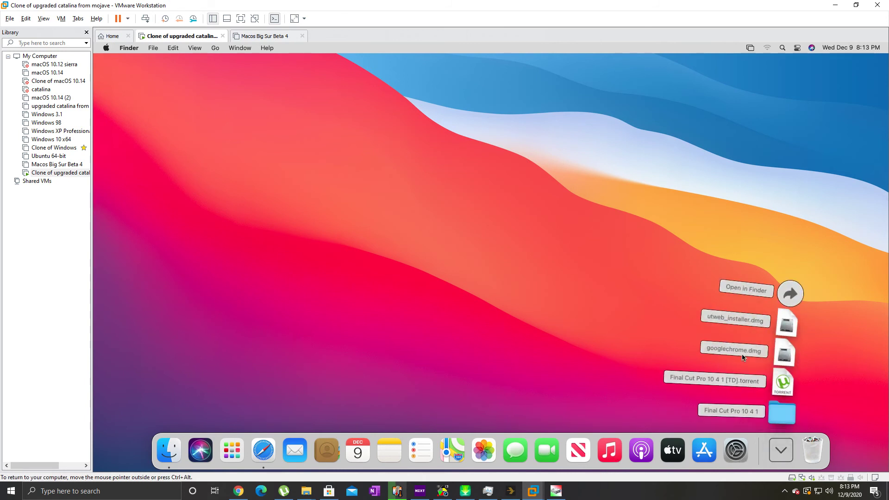
click(637, 266)
click(295, 450)
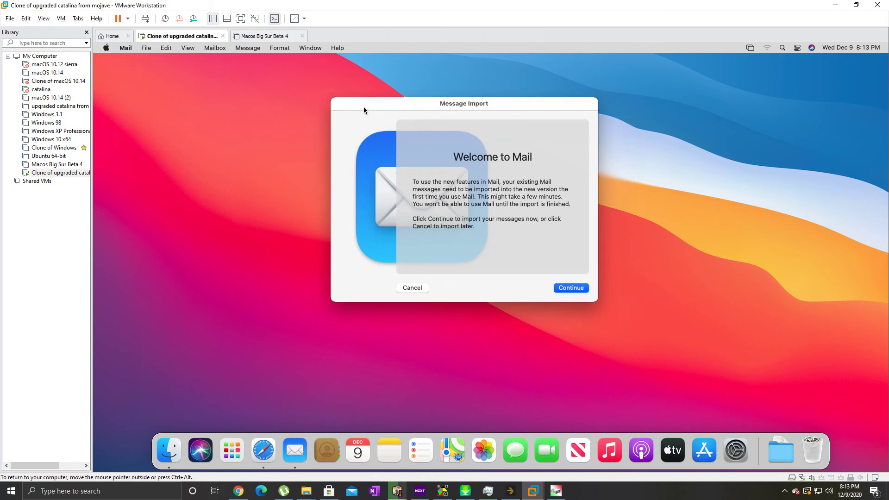
click(414, 292)
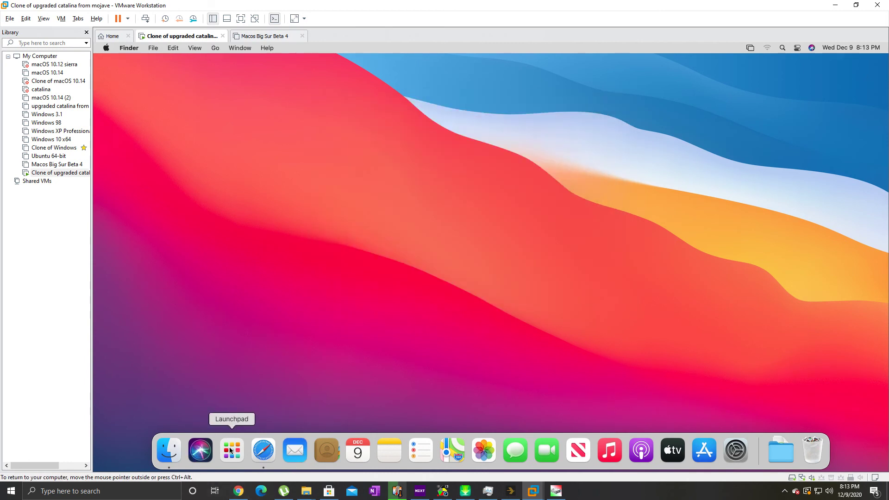
click(231, 452)
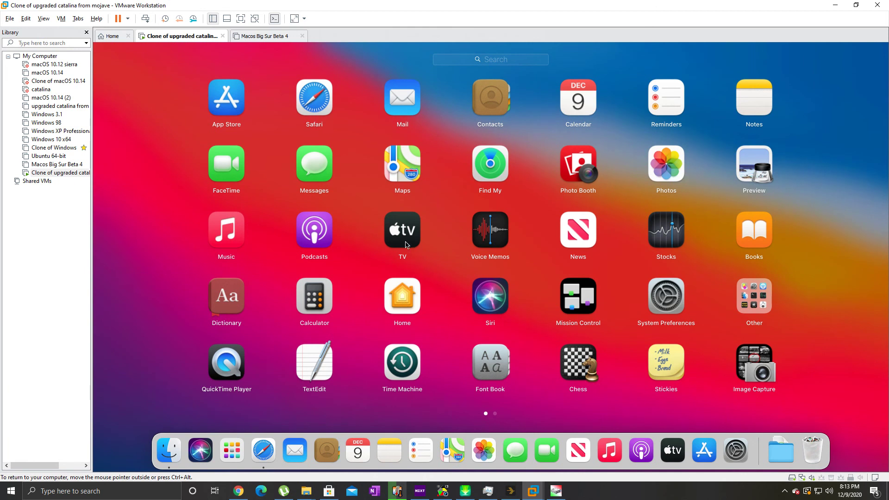
click(407, 240)
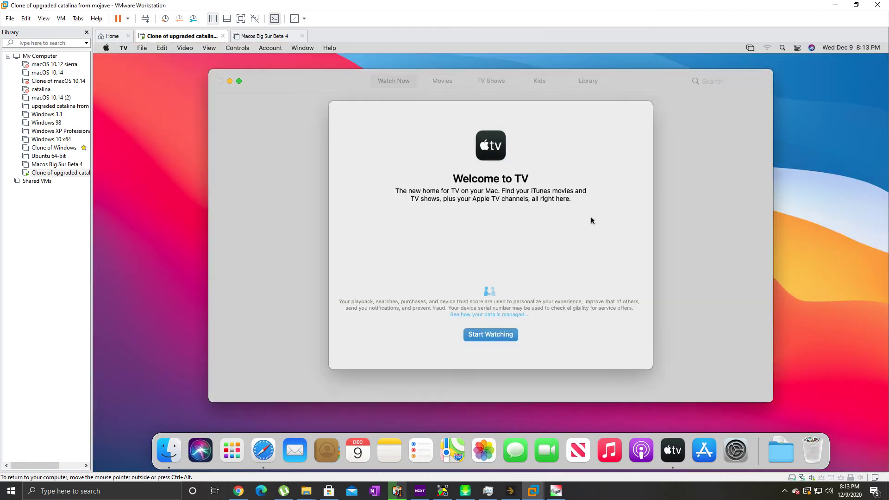
click(488, 338)
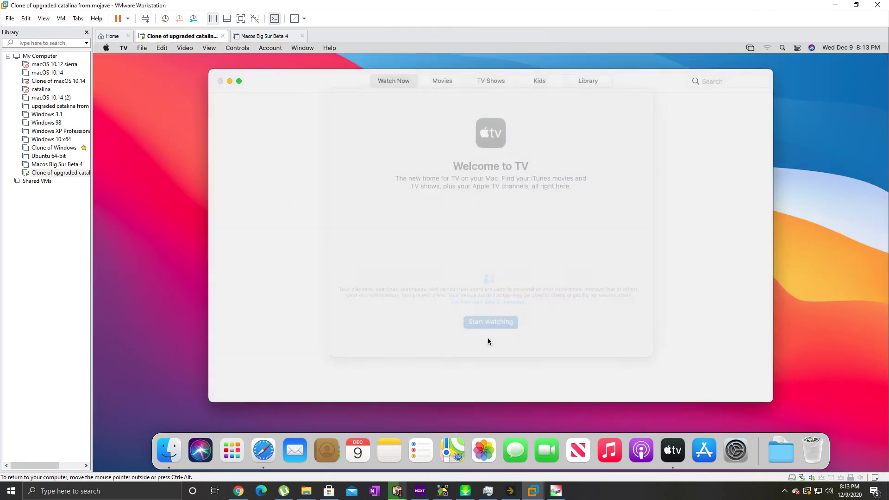
click(220, 80)
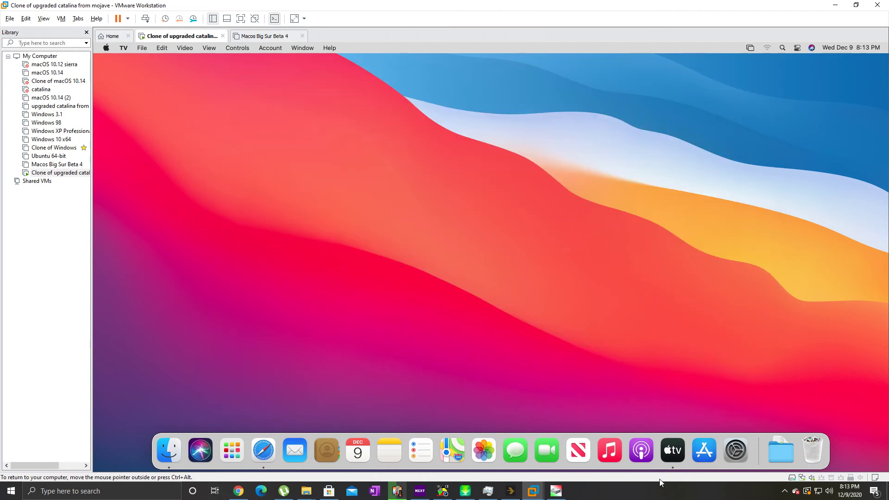
click(704, 451)
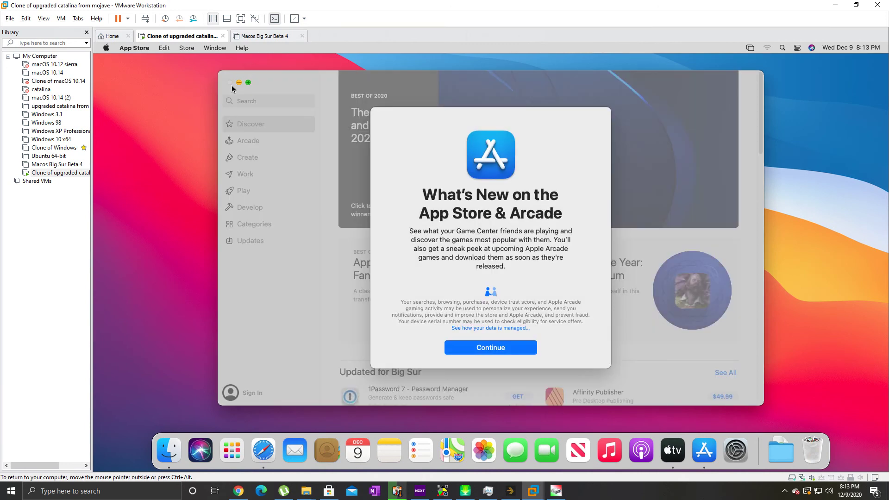
click(507, 350)
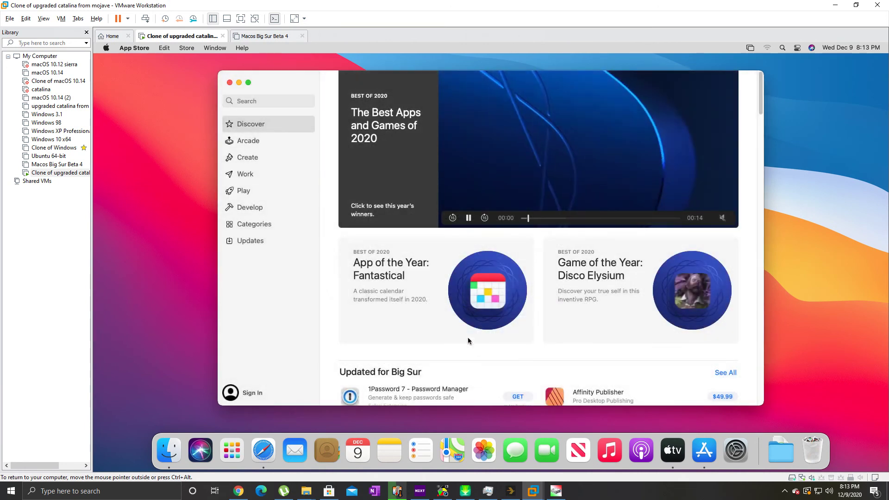
scroll(443, 238, down, 5)
click(229, 82)
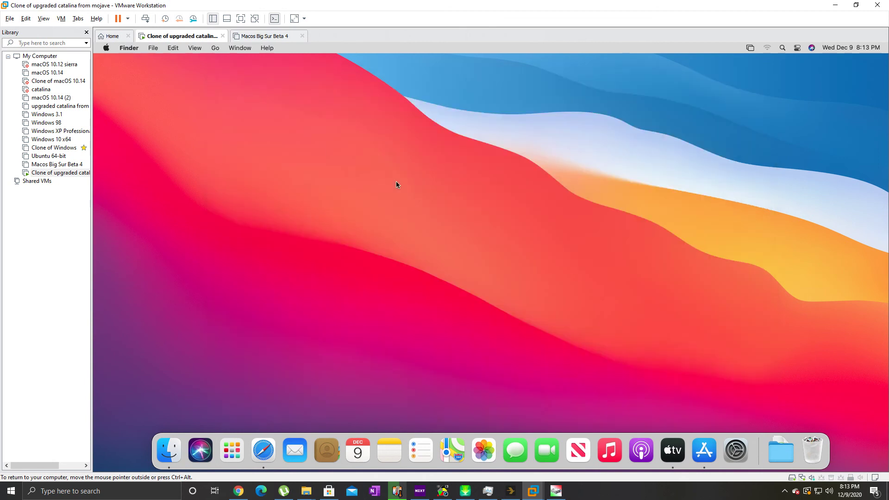